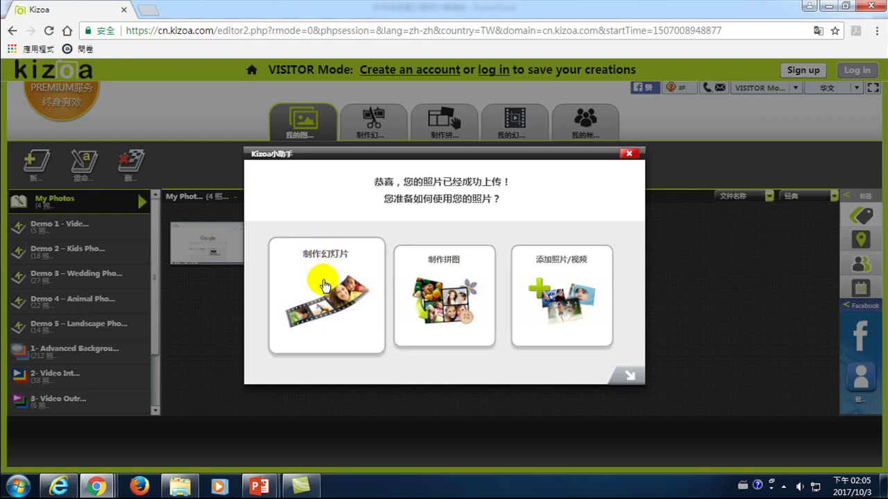
Step: Start a new slideshow from the uploaded photos using 制作幻灯片, choosing the 模板 (template) option
click(331, 299)
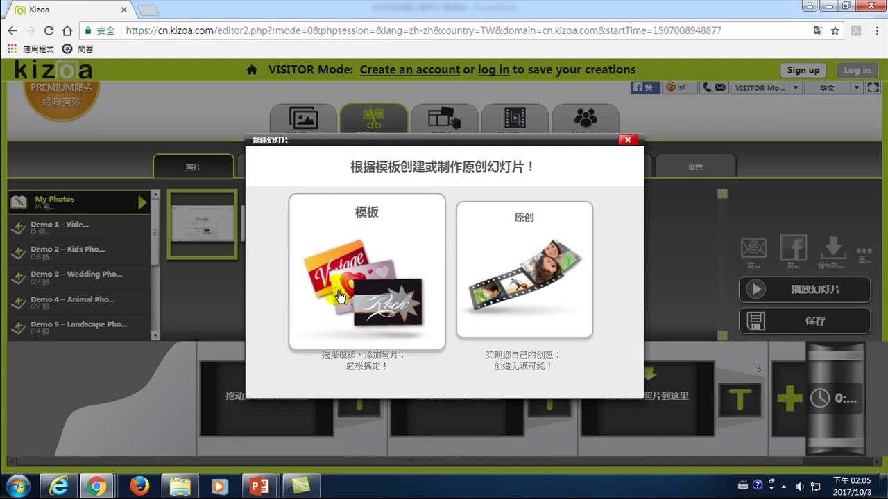
click(532, 274)
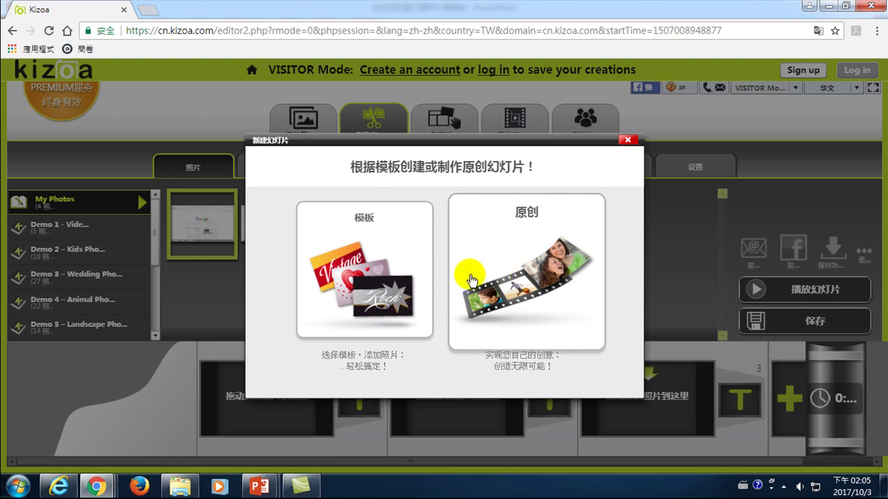
click(349, 272)
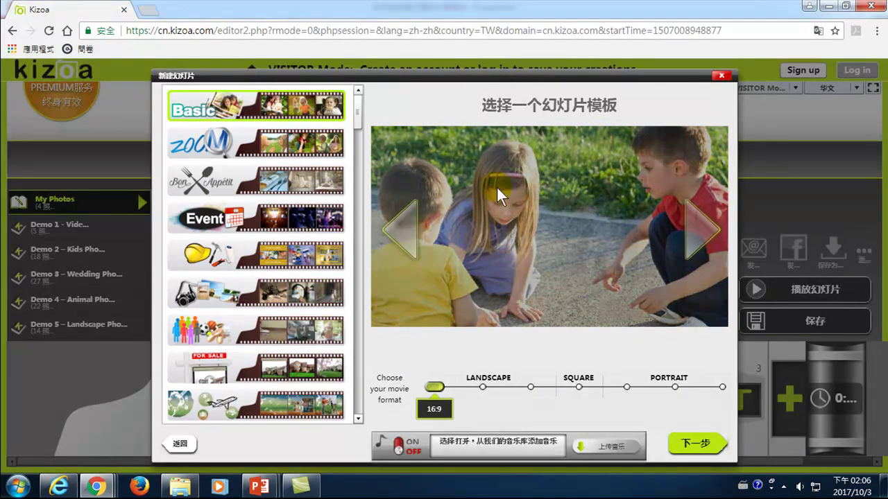
Step: Preview the ZOOM, Bon Appétit and people templates, then pick the camera-themed template and continue
click(248, 143)
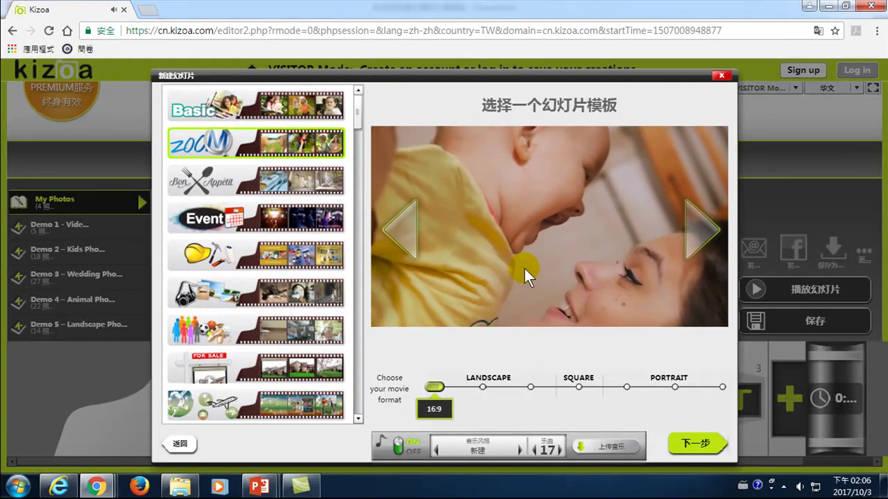
click(262, 178)
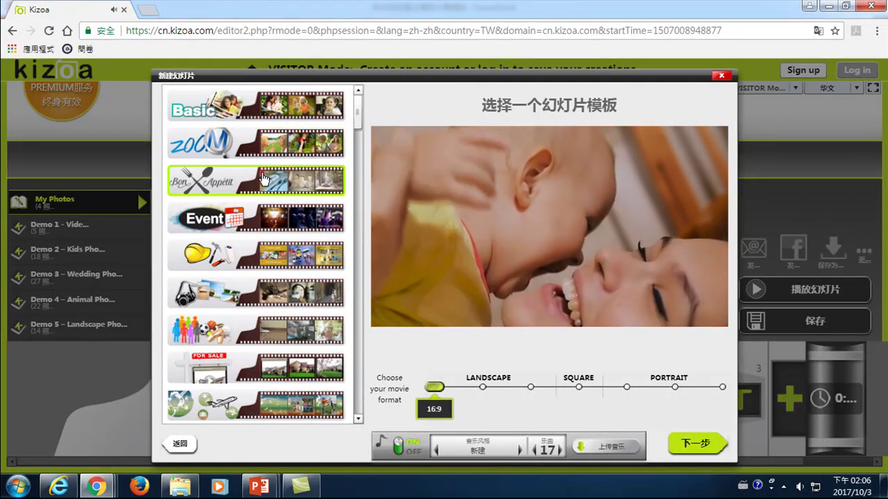
click(262, 178)
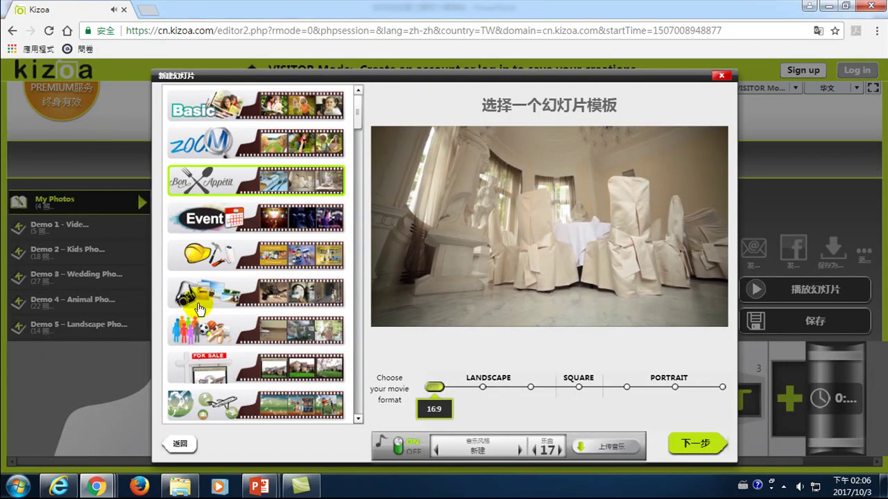
click(258, 336)
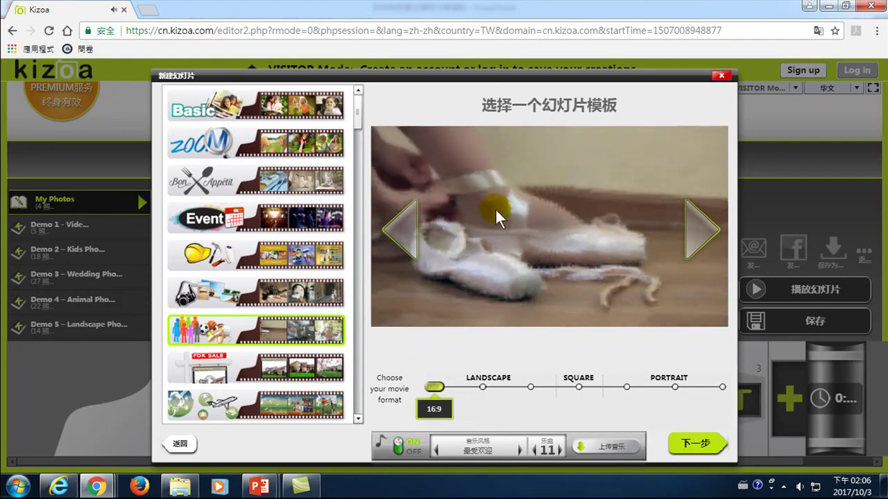
click(257, 297)
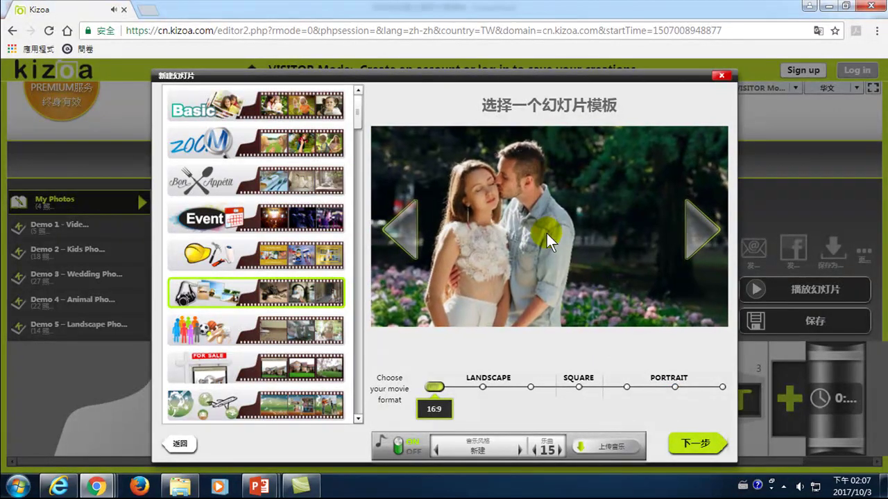
click(697, 447)
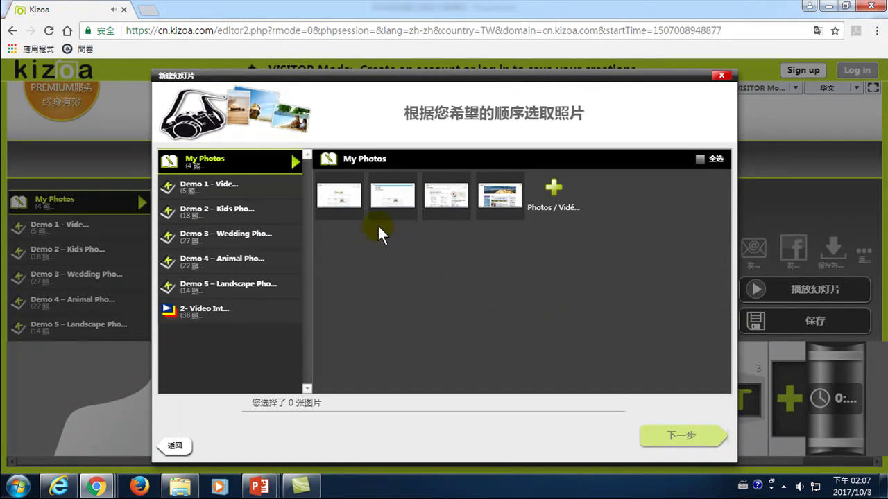
Step: Select the screenshots from My Photos and create the slideshow so it starts playing
click(340, 199)
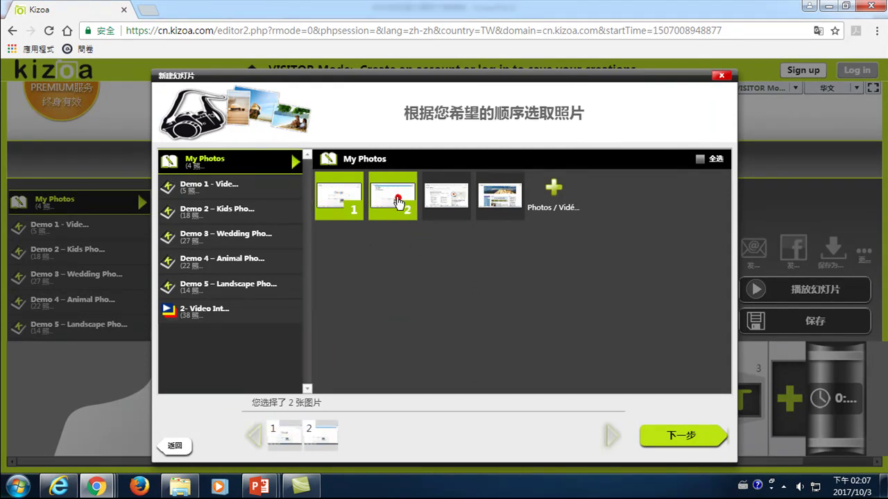
click(437, 201)
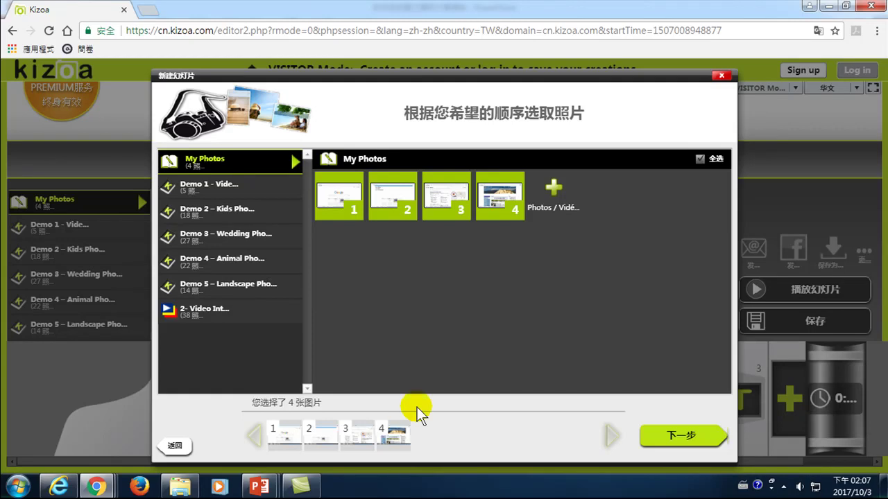
click(676, 437)
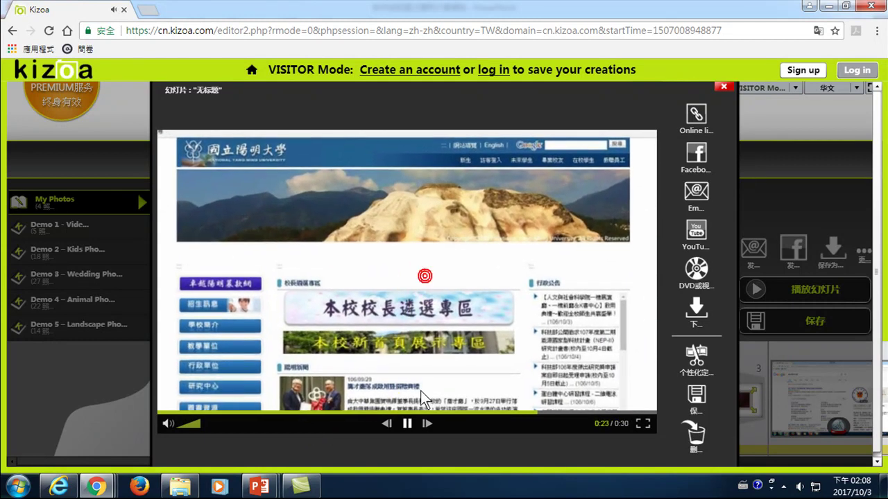
Step: Pause the playing slideshow at 0:24 on the university homepage slide
click(407, 423)
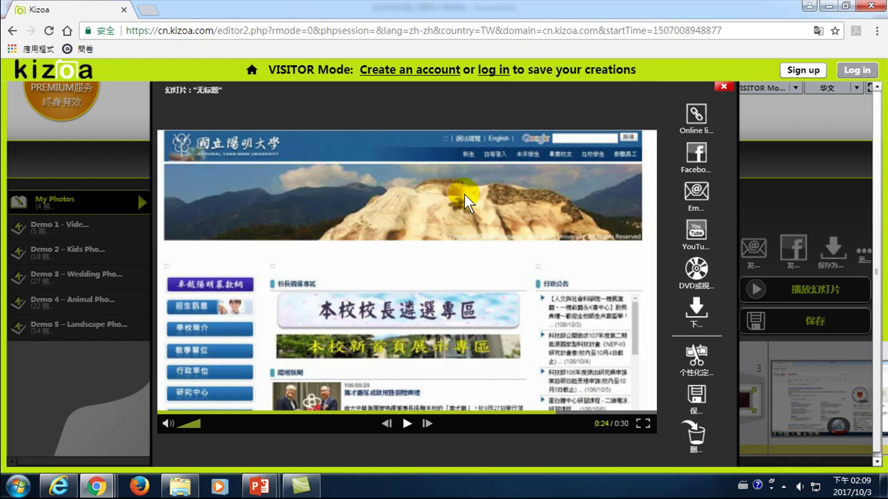
Step: Close the player and drag off the four transitions after slides 1, 2, 3 and 4
click(723, 86)
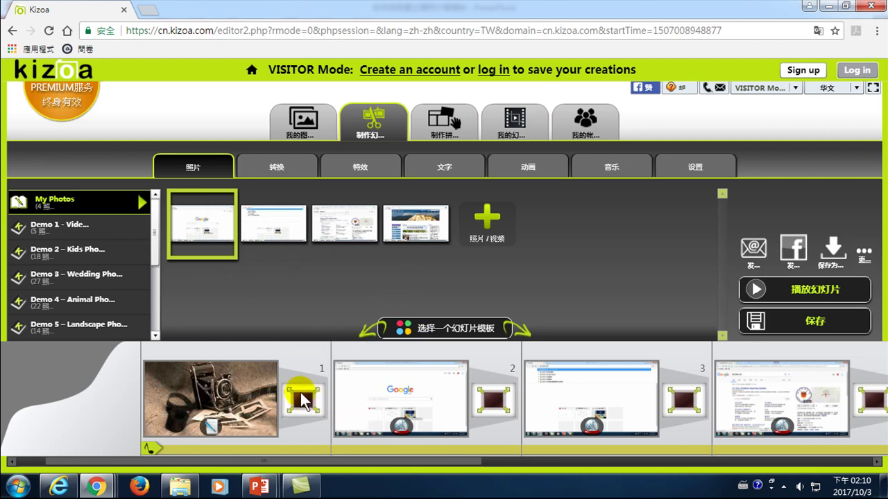
drag(305, 401, 319, 306)
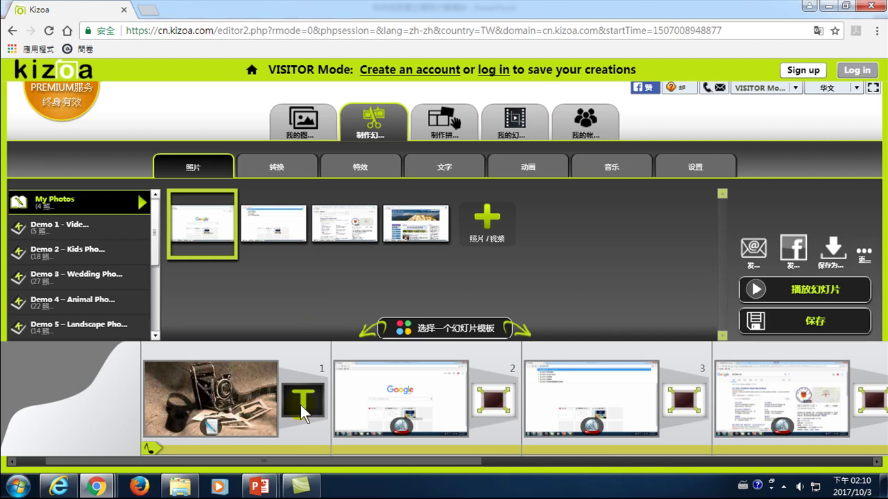
drag(494, 401, 556, 303)
mouse_move(683, 401)
mouse_down()
mouse_move(676, 310)
mouse_move(572, 281)
mouse_up()
mouse_move(735, 401)
mouse_down()
mouse_move(655, 286)
mouse_move(656, 299)
mouse_up()
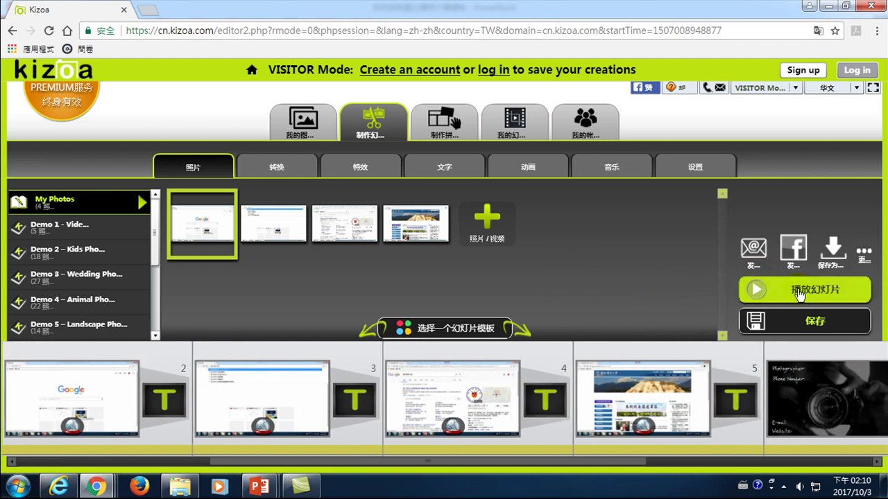
click(799, 293)
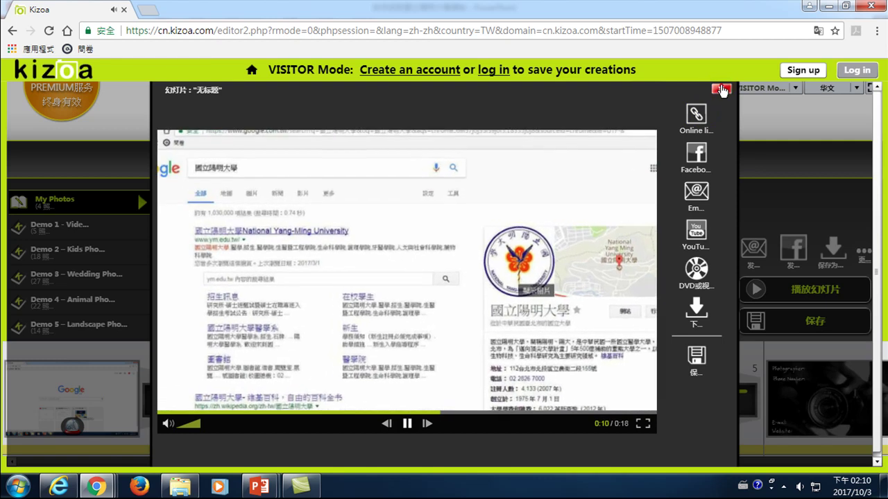
click(722, 90)
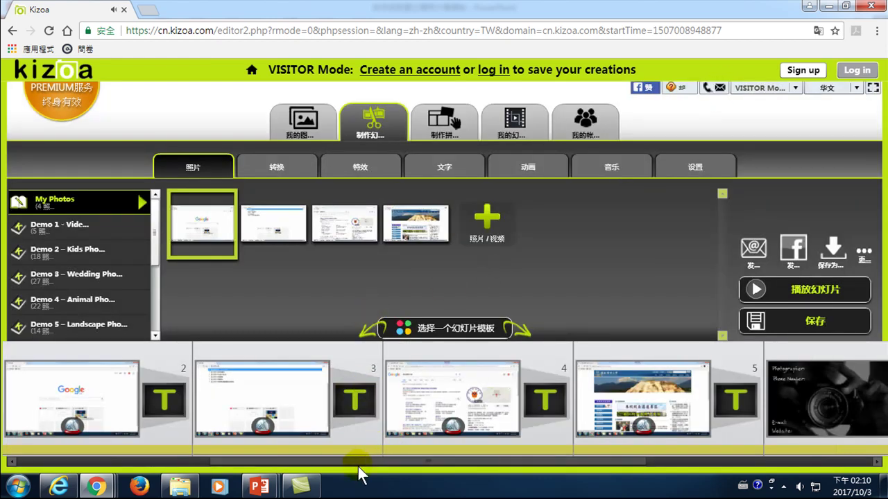
drag(331, 462, 134, 461)
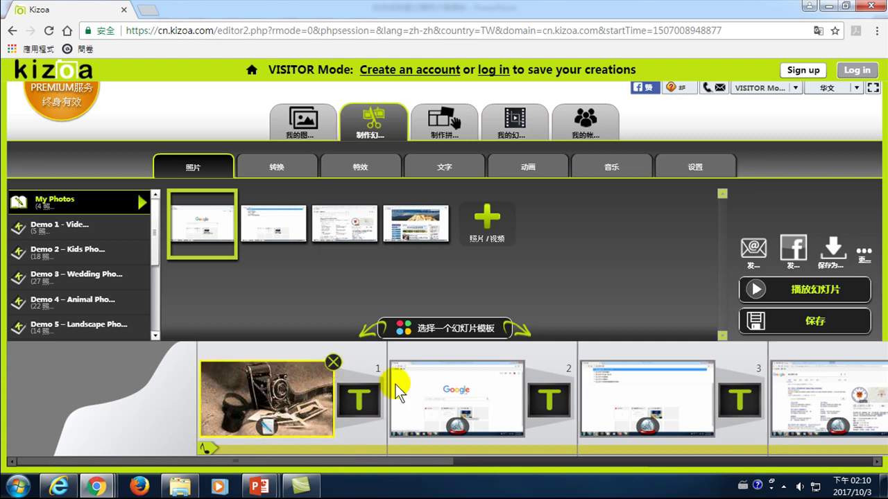
click(489, 397)
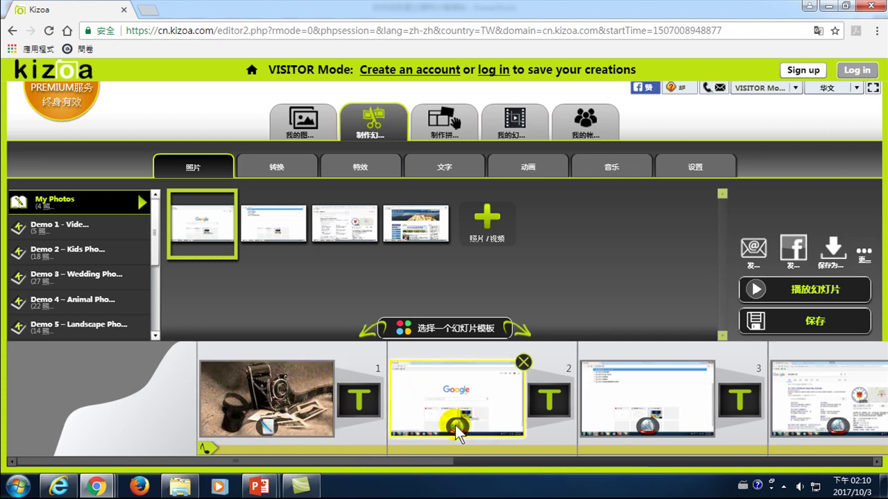
mouse_move(457, 425)
mouse_down()
mouse_move(486, 419)
mouse_move(458, 424)
mouse_up()
Step: Delete the 从左上角放大 photo effect from the Google screenshot on slide 2, then close its editor
click(458, 426)
click(466, 397)
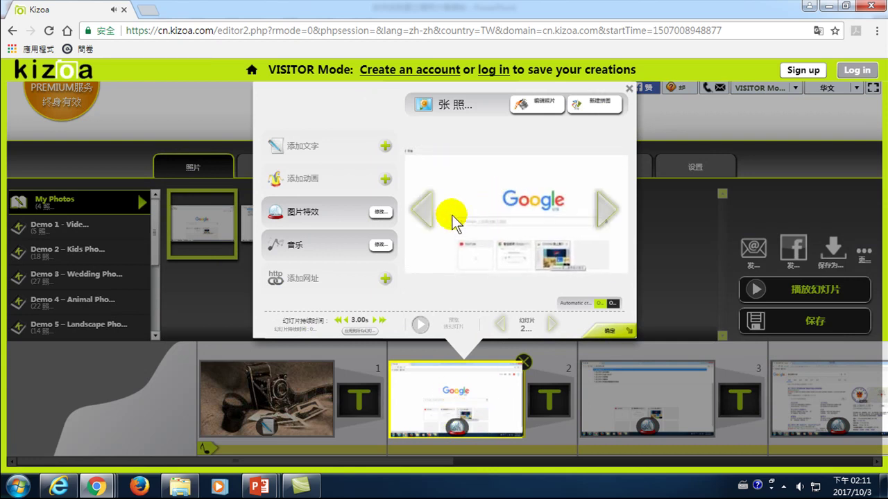
click(379, 213)
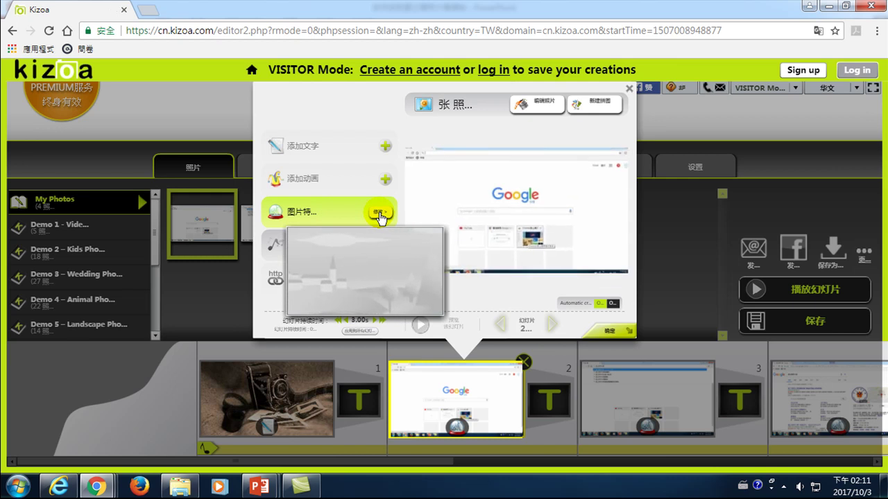
click(379, 215)
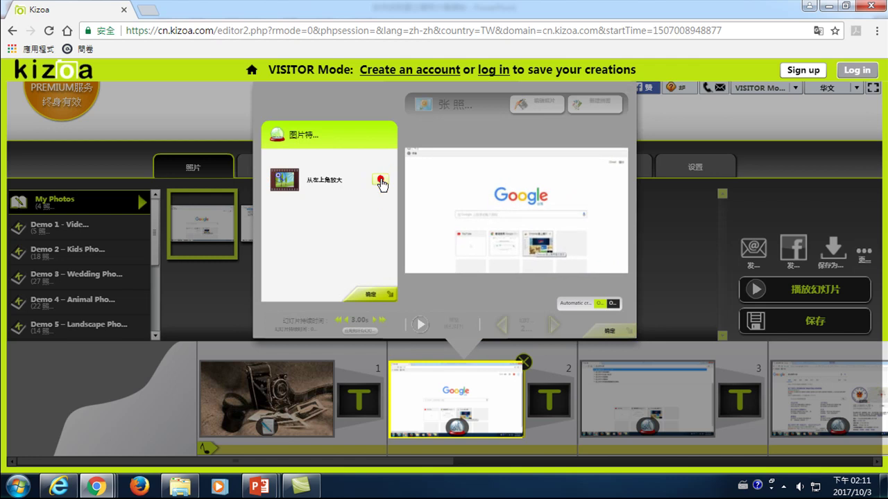
click(381, 181)
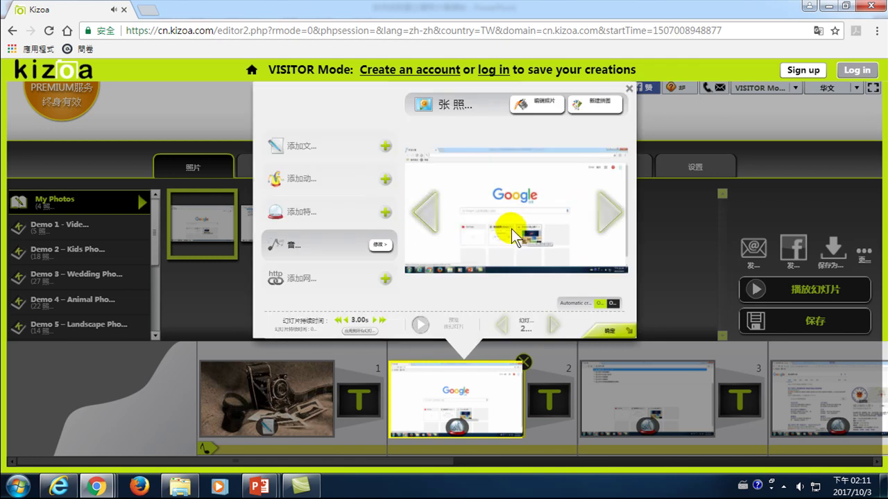
click(628, 86)
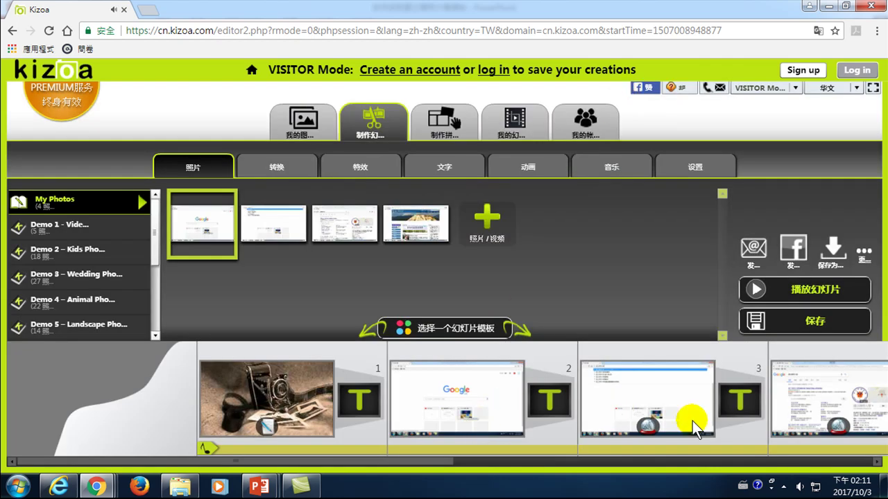
Step: Delete slide 3's 从右上角放大 photo effect and close its editing window
click(647, 424)
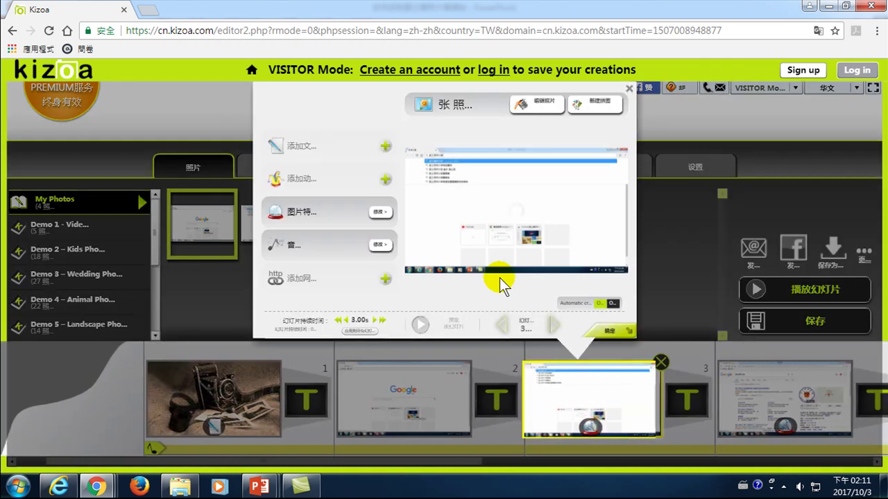
click(381, 213)
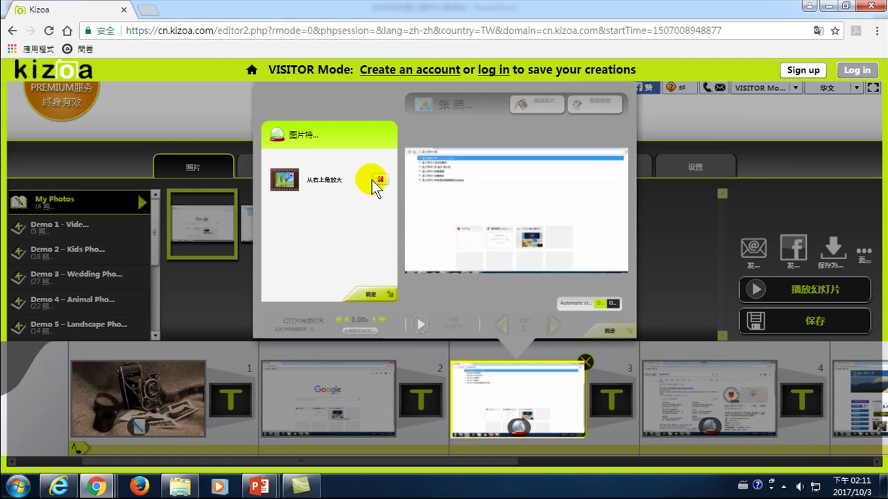
click(378, 181)
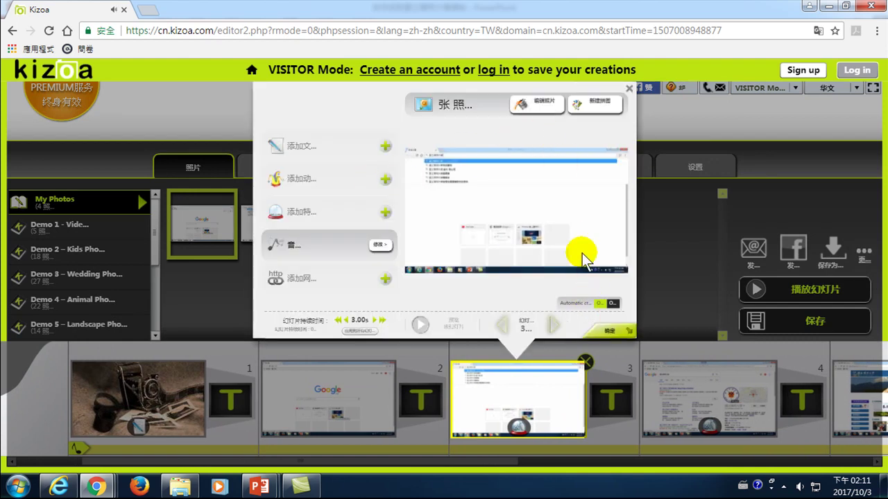
click(625, 91)
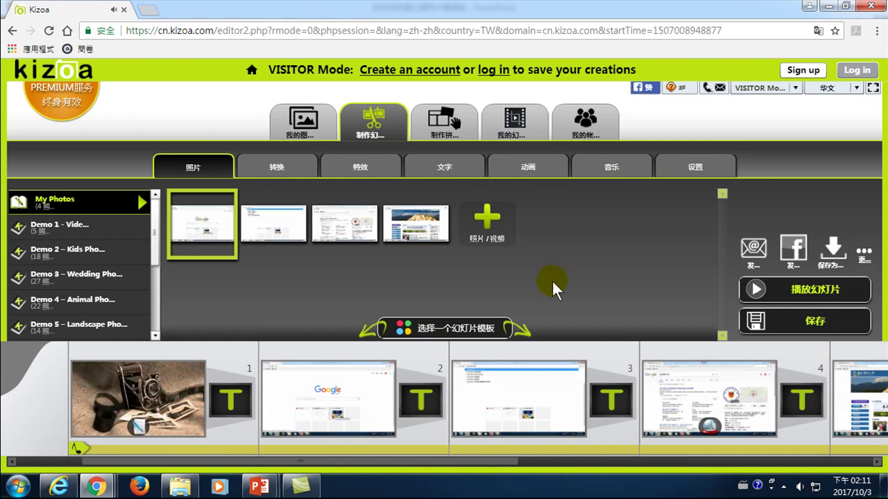
Step: Delete the zoom photo effect from slide 4 and close its editing window
click(712, 429)
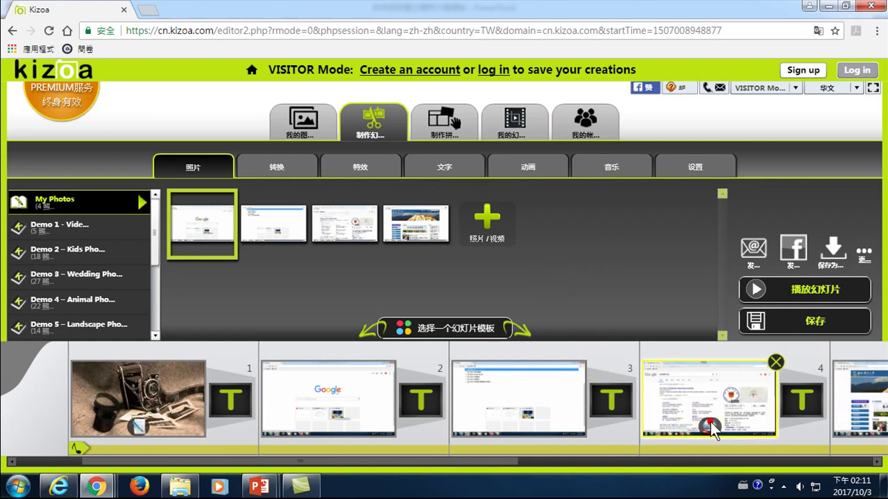
click(380, 213)
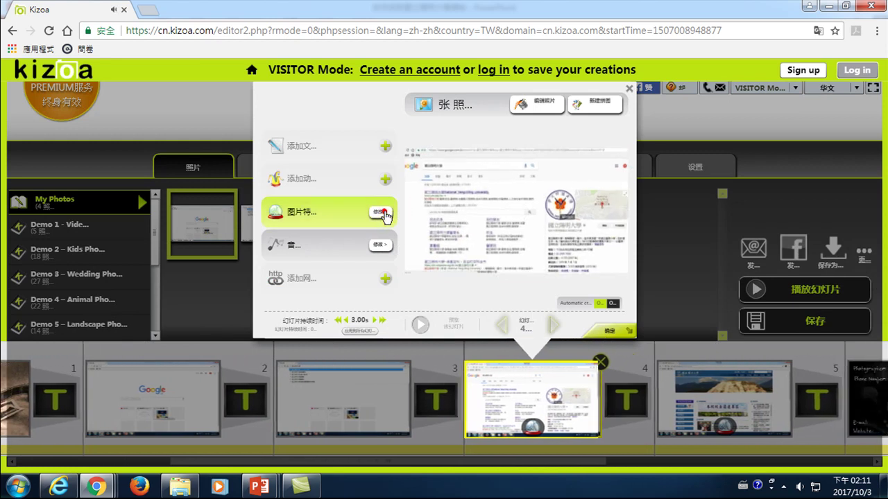
click(380, 180)
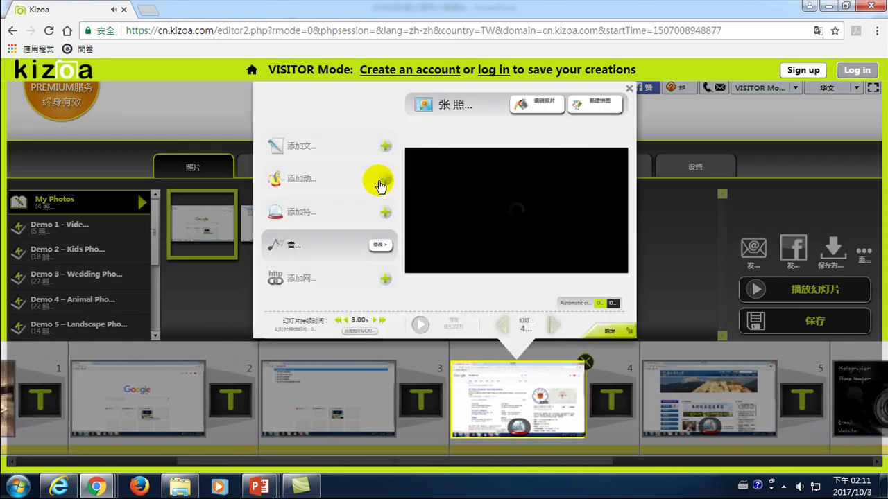
click(630, 90)
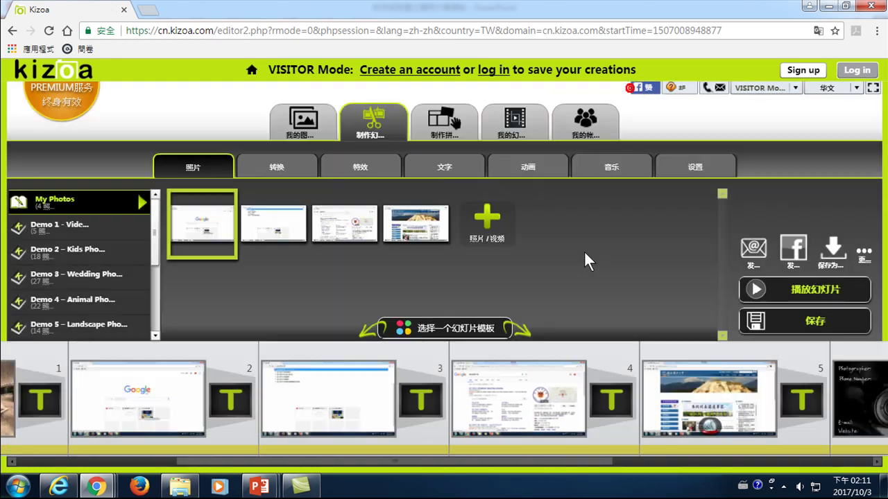
Step: Delete slide 5's 在中间放大 centre zoom effect and close its editing window
click(717, 400)
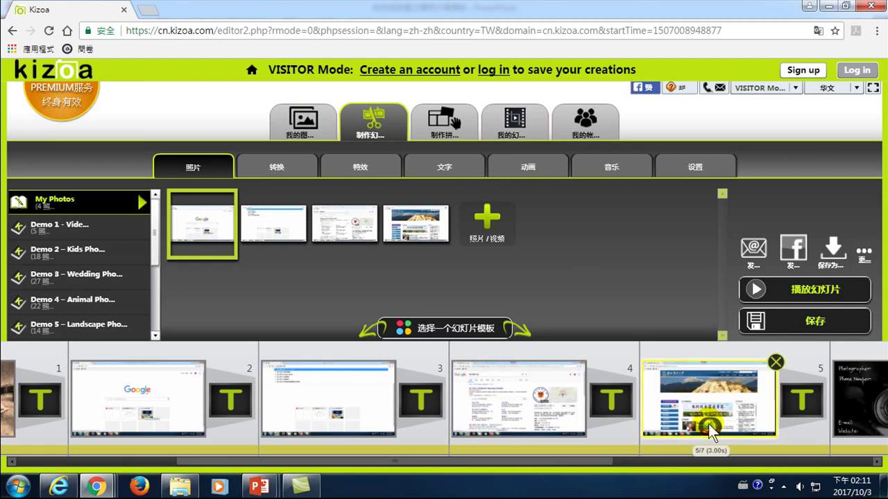
click(709, 425)
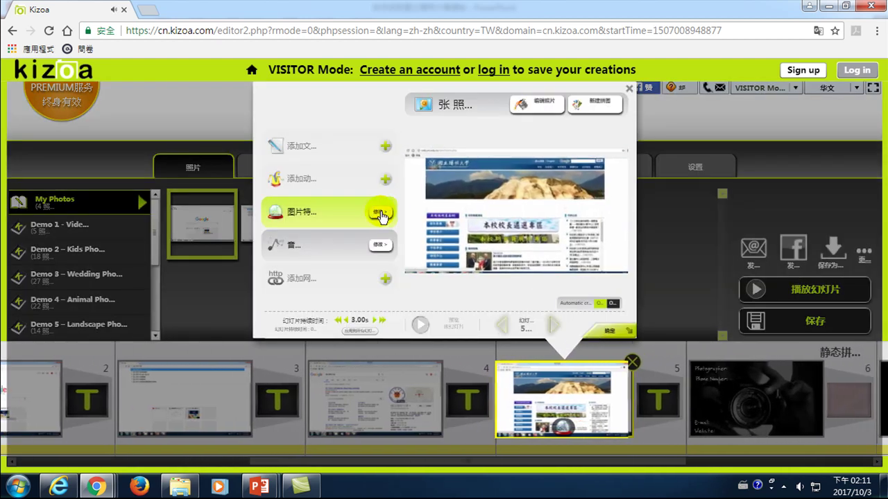
click(380, 211)
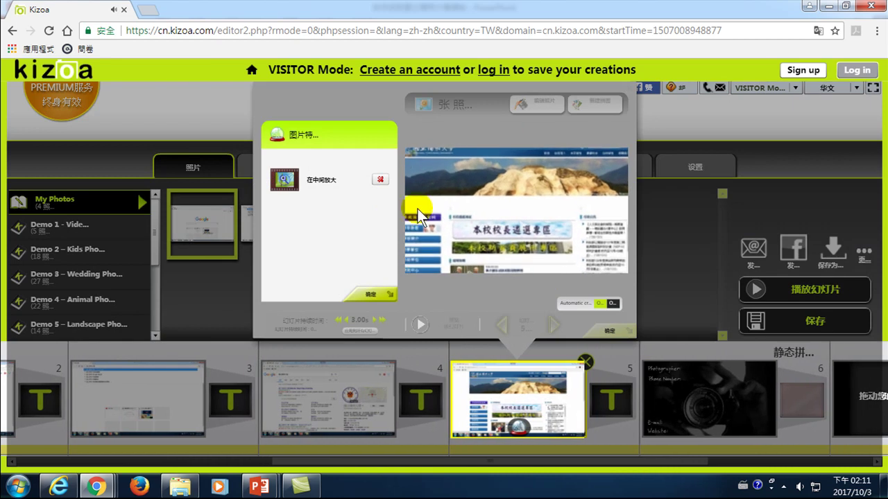
click(379, 183)
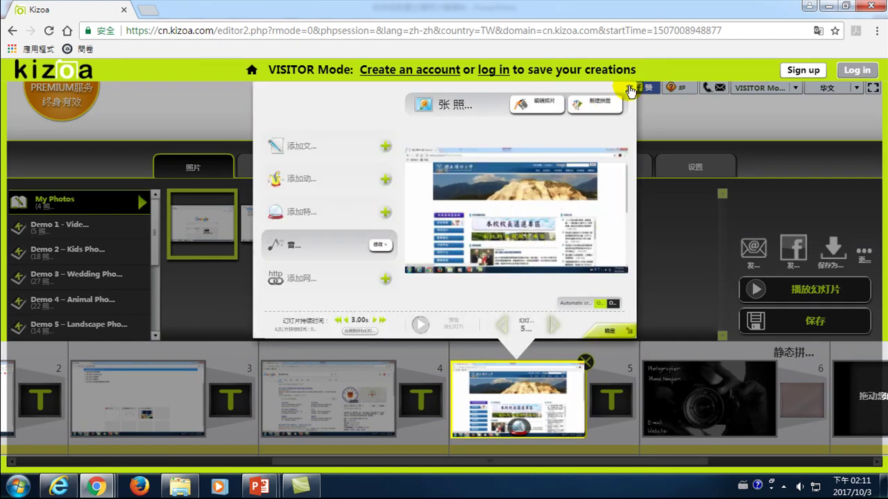
click(629, 88)
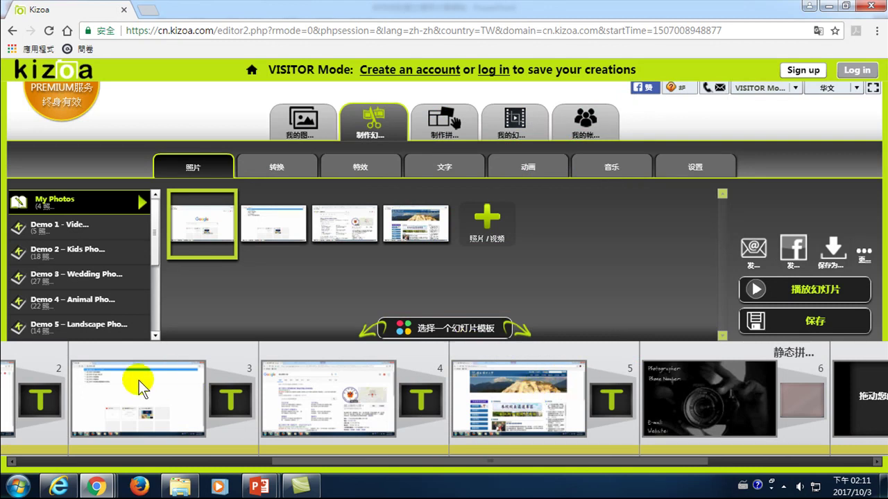
click(805, 292)
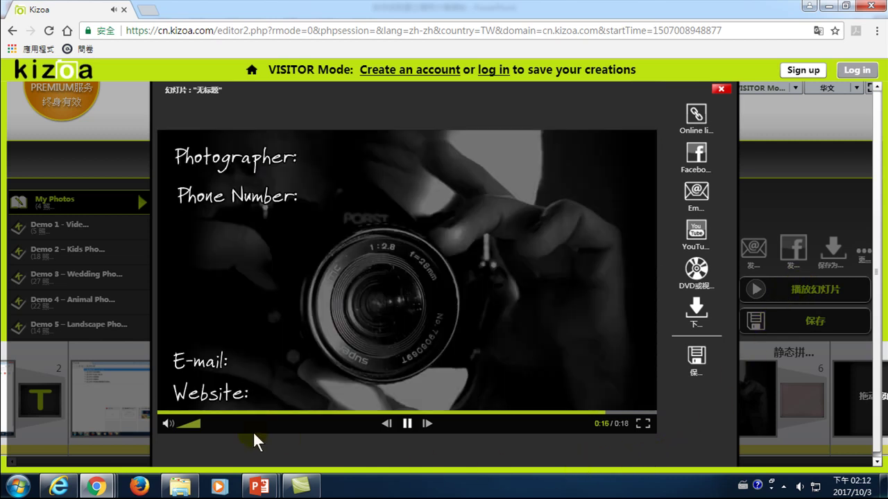
click(208, 413)
click(721, 90)
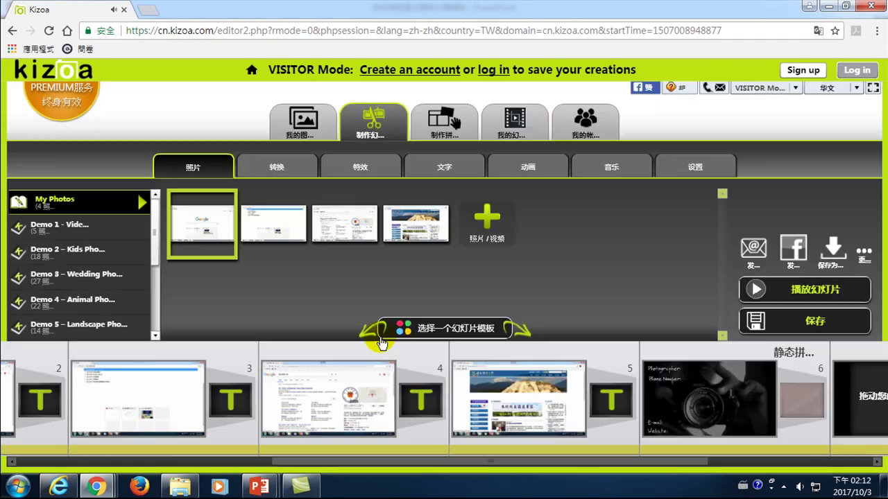